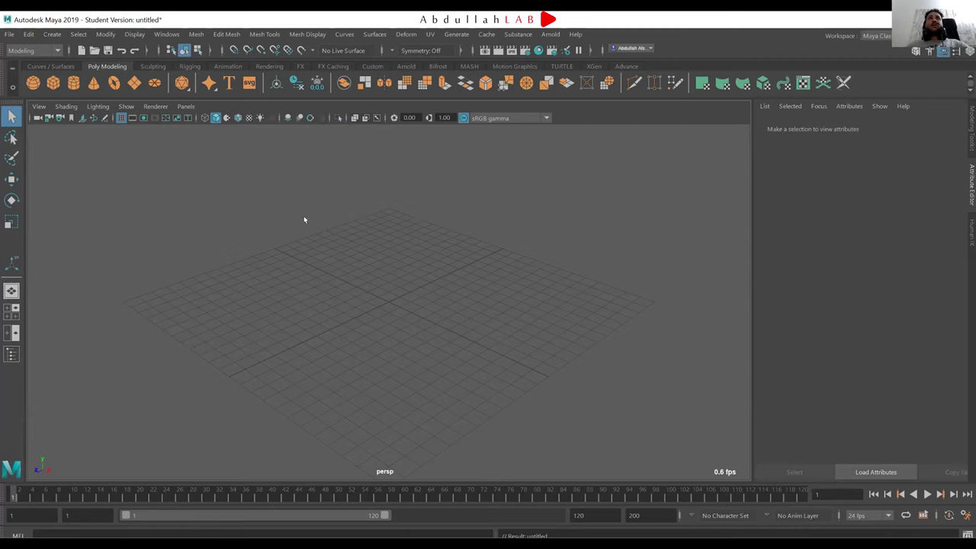
Zoom the empty scene's viewport in toward the origin.
scroll(302, 244, up, 3)
Create a polygon cube at the origin and zoom in on it.
click(33, 83)
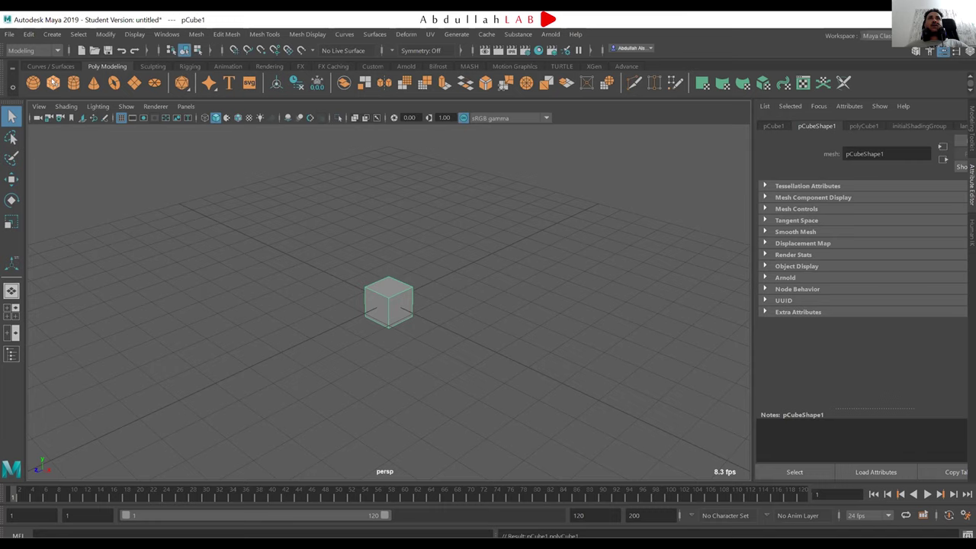
scroll(443, 322, up, 2)
scroll(424, 315, up, 2)
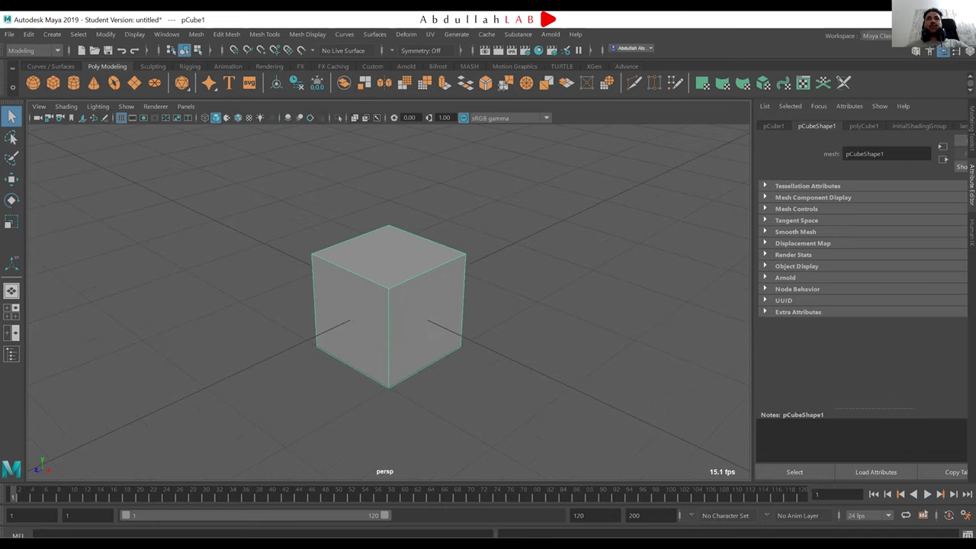
click(5, 177)
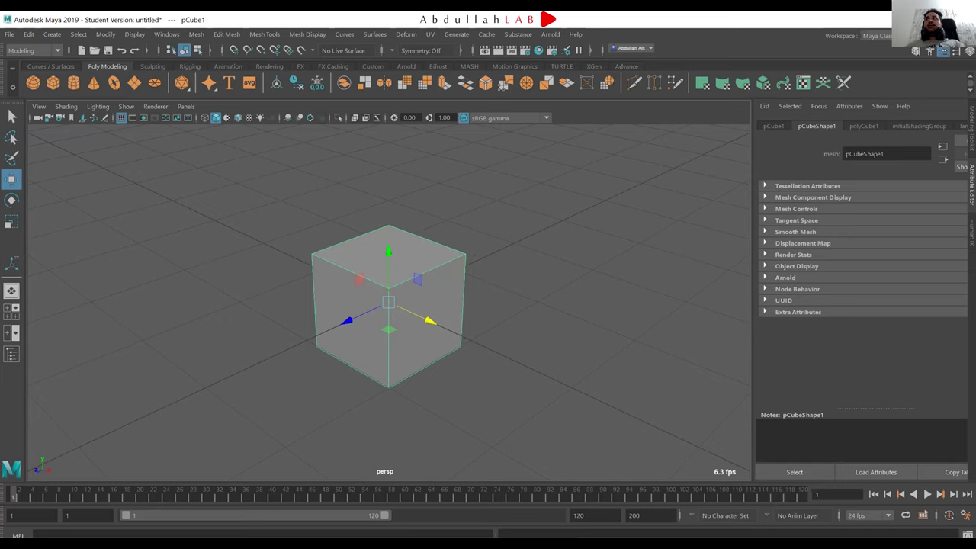
Set polyCube1 subdivisions to Width 20, Height 2 and Depth 20 in the Channel Box.
click(969, 51)
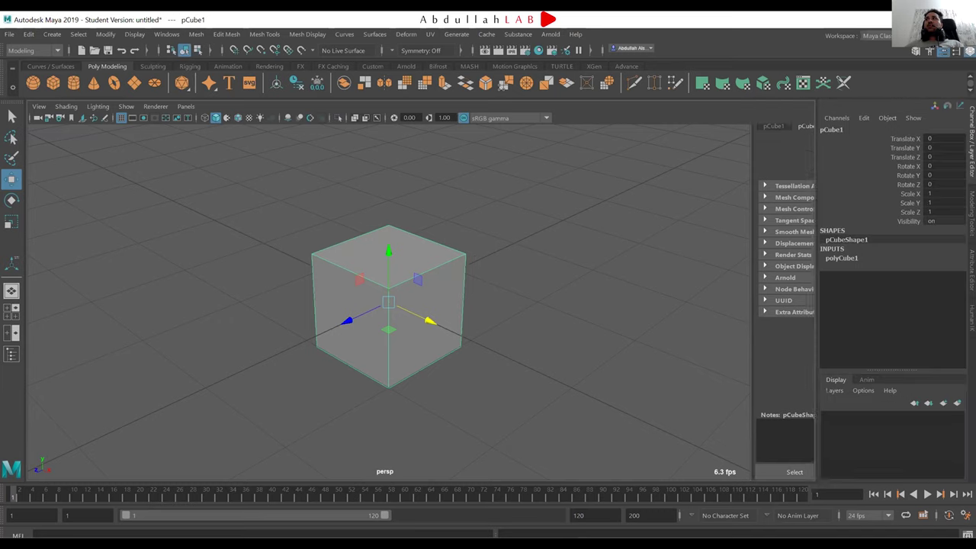
click(842, 258)
drag(815, 260, 762, 260)
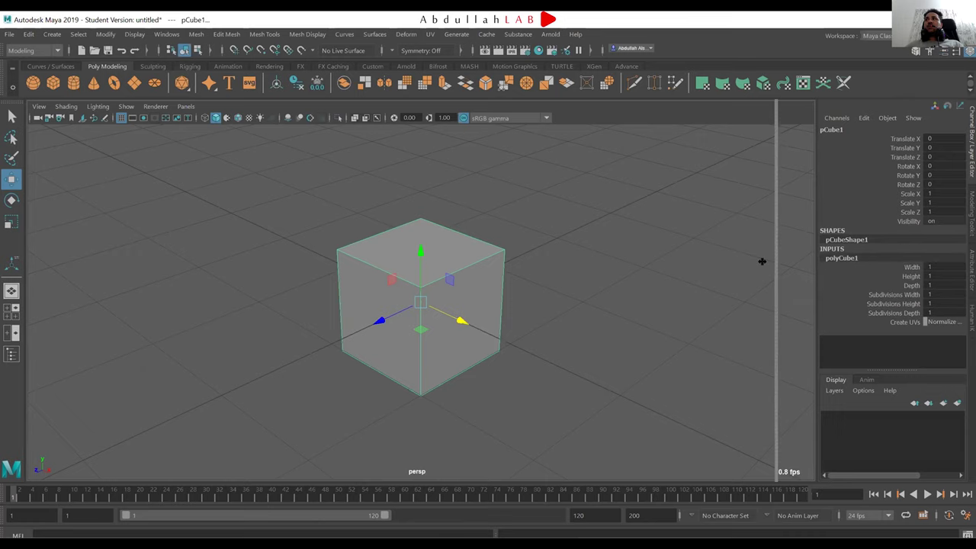
click(936, 294)
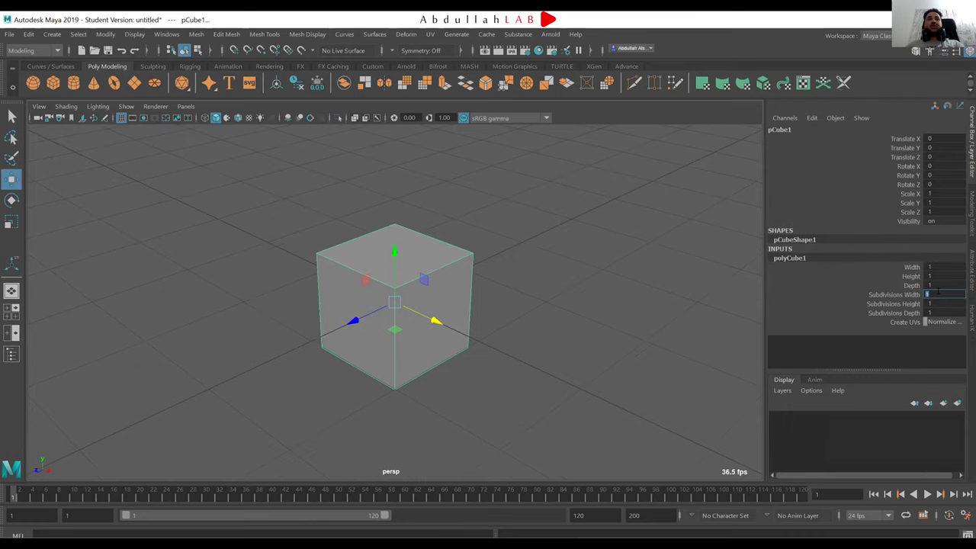
text(20)
click(939, 301)
text(2)
click(936, 312)
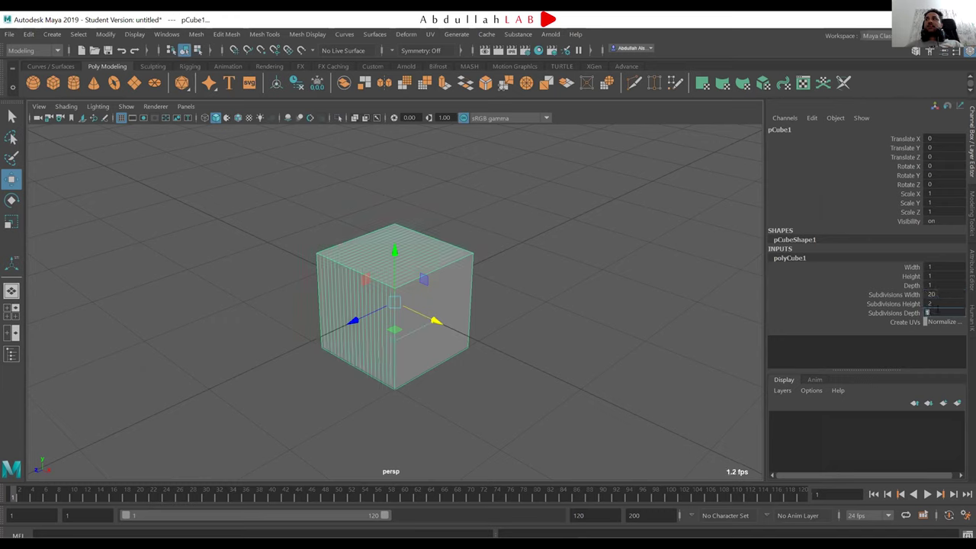
text(0)
key(Return)
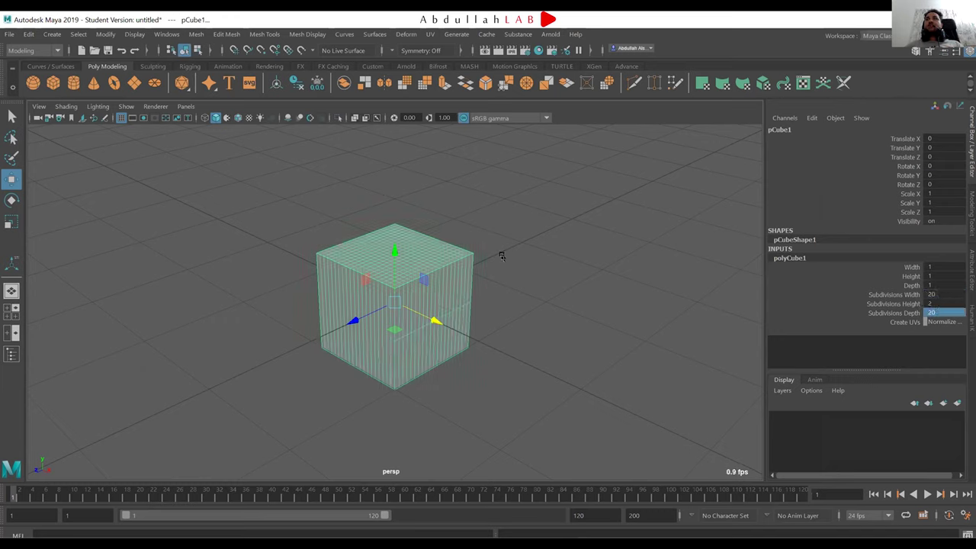
Scale the cube into a thin slab (X 1.177, Y 0.052, Z 2.087) raised to Y 0.267.
key(r)
mouse_move(394, 251)
mouse_down()
mouse_move(395, 298)
mouse_move(338, 327)
mouse_move(356, 320)
mouse_up()
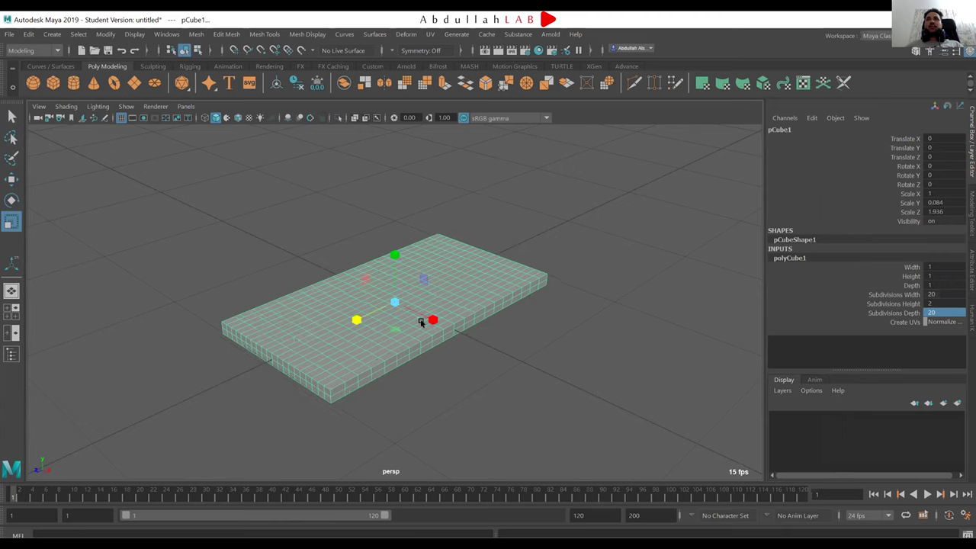
drag(428, 317, 440, 323)
mouse_move(356, 318)
mouse_down()
mouse_move(332, 329)
mouse_move(367, 314)
mouse_move(351, 320)
mouse_up()
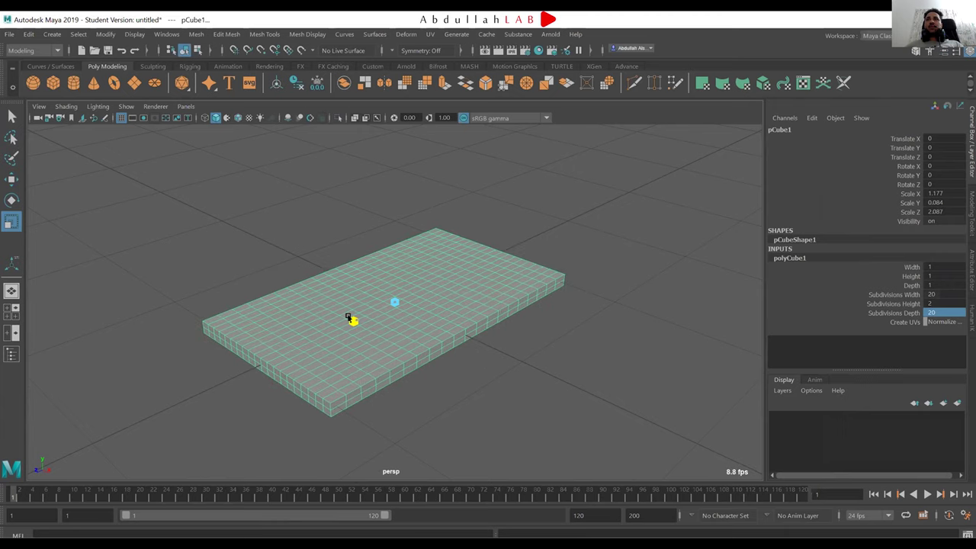
drag(394, 255, 387, 284)
key(e)
key(w)
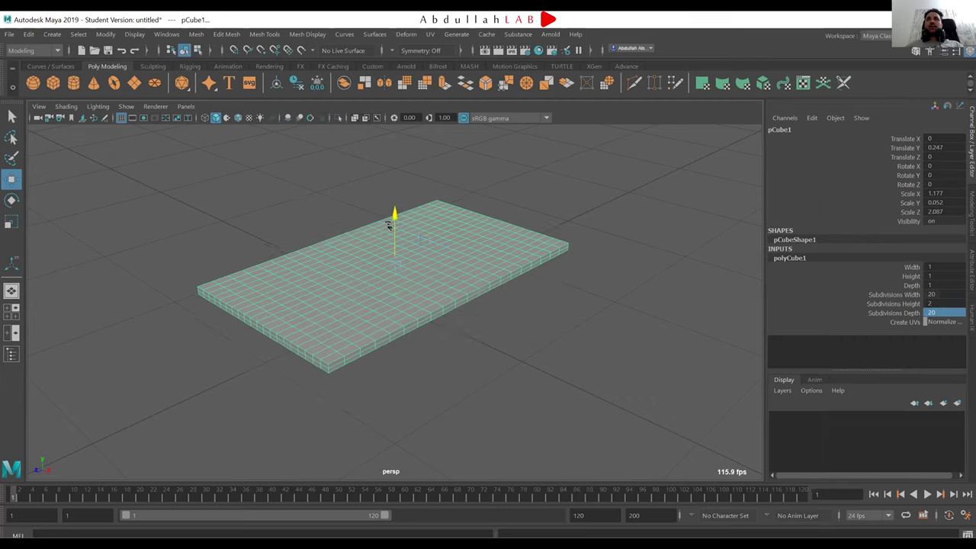
alt+drag(492, 263, 493, 259)
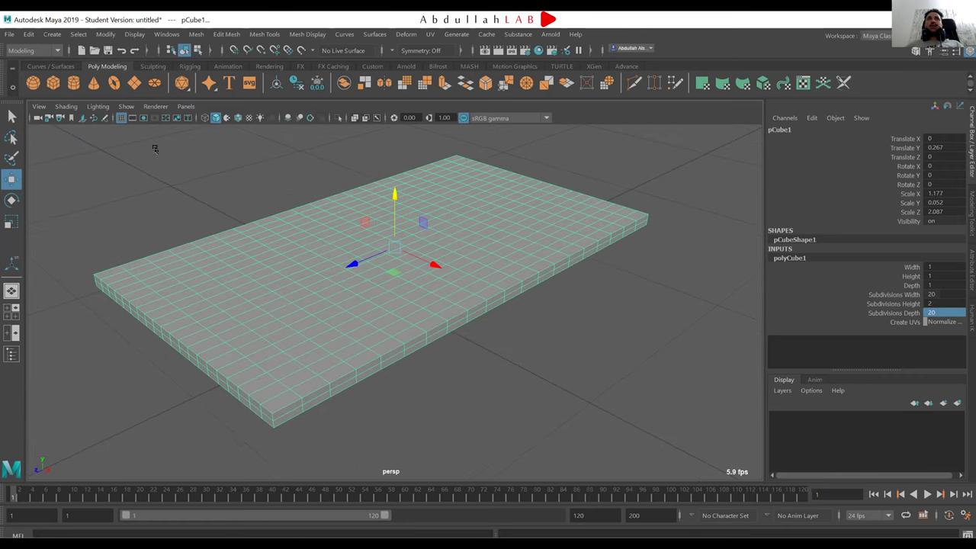
Switch to the FX menu set and convert the slab to nCloth with a nucleus solver.
click(54, 50)
click(53, 50)
click(54, 50)
click(54, 50)
click(54, 49)
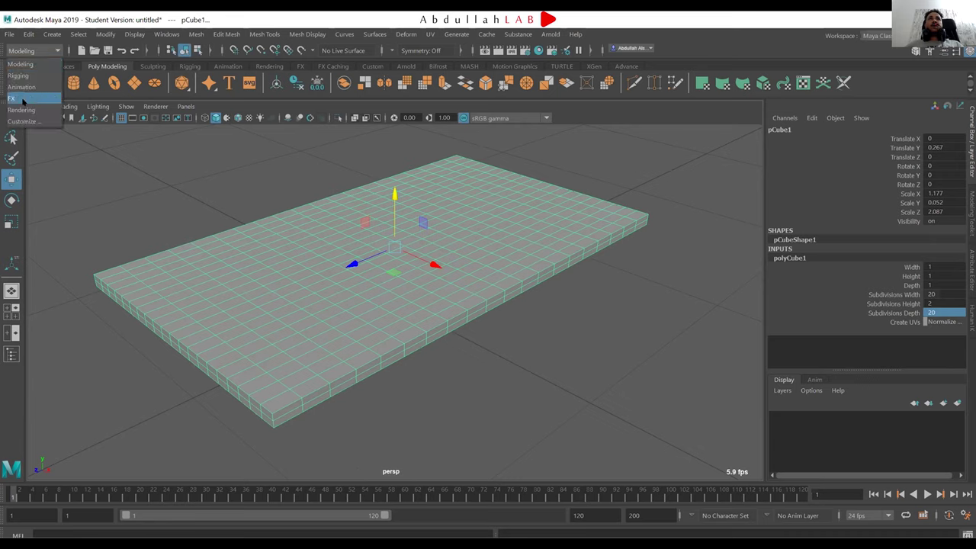
click(20, 100)
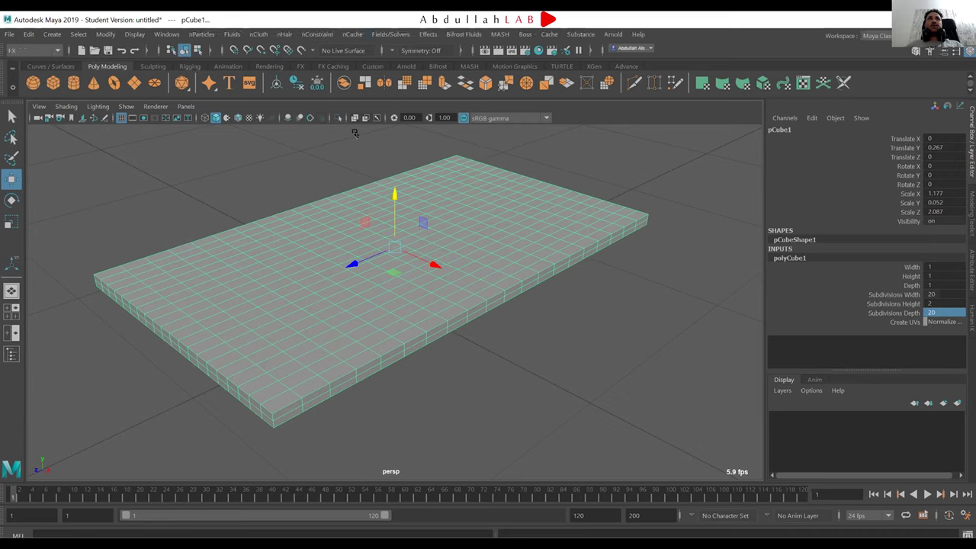
click(252, 35)
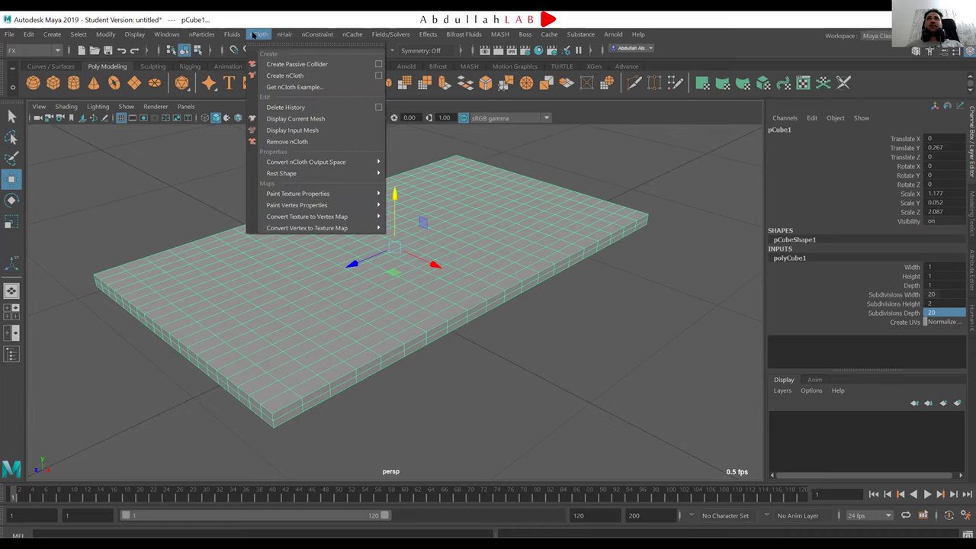
click(284, 76)
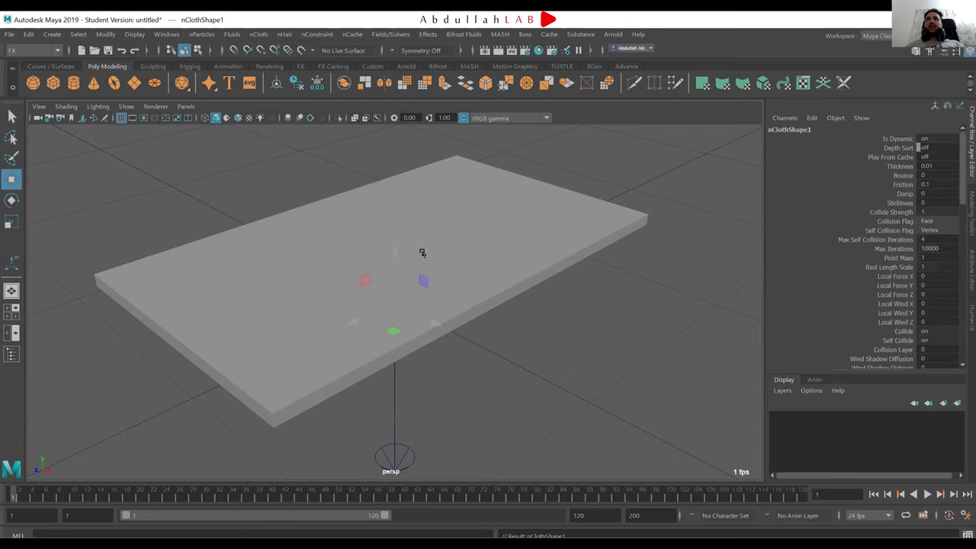
alt+drag(409, 251, 410, 257)
Reselect the cloth plane, undo an accidental move, and select nucleus1 in the Outliner.
click(475, 242)
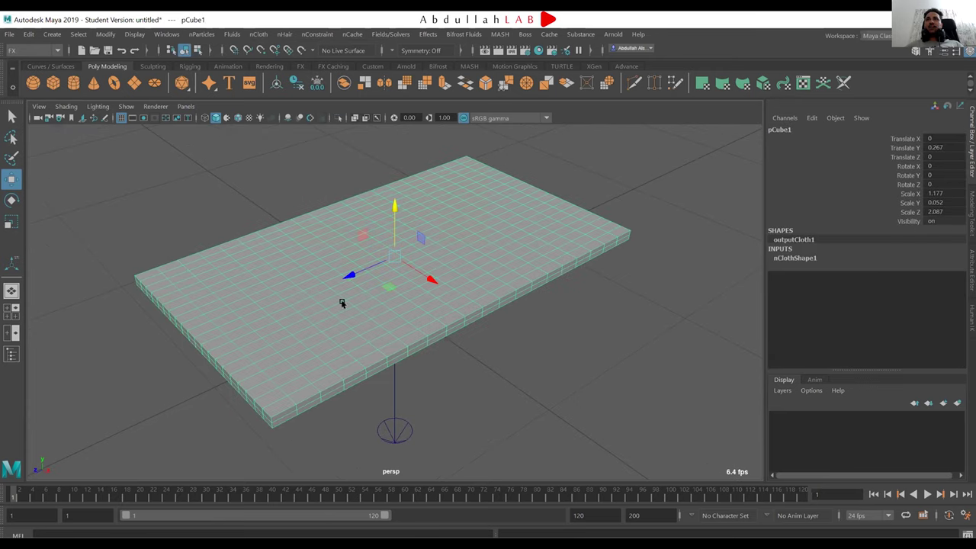
click(516, 339)
click(398, 263)
drag(429, 277, 447, 286)
key(ctrl+z)
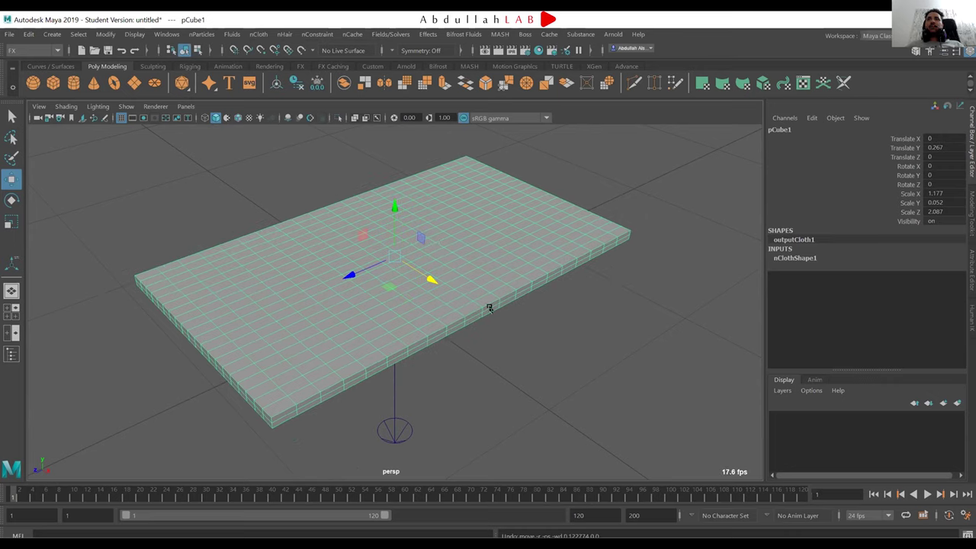
click(10, 355)
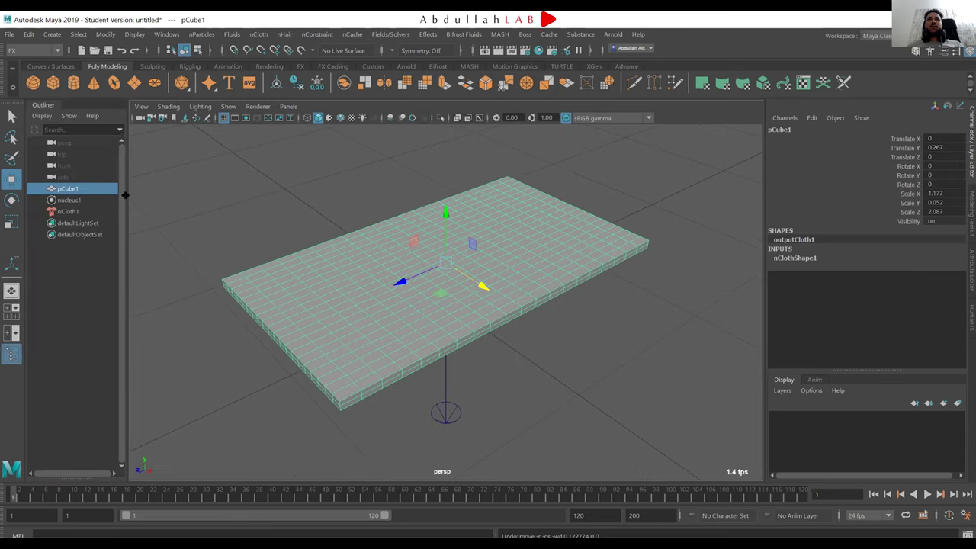
click(67, 200)
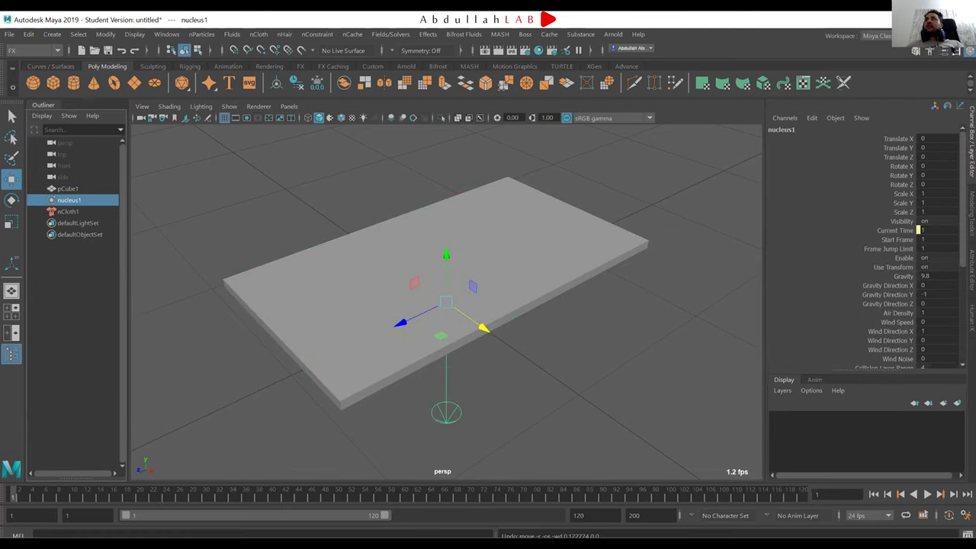
Set the nucleus1 solver's Gravity to 0 in the Attribute Editor.
click(944, 51)
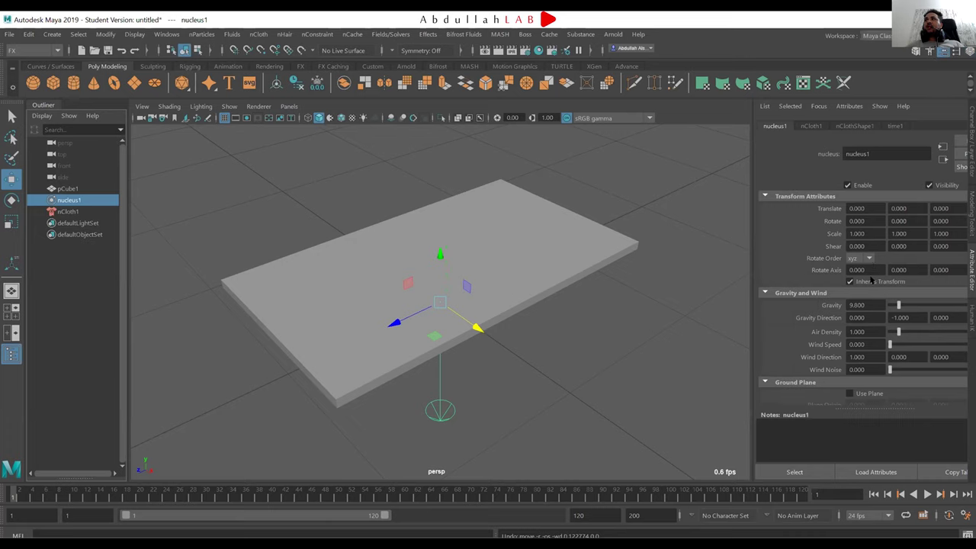
drag(750, 305, 731, 305)
double_click(843, 305)
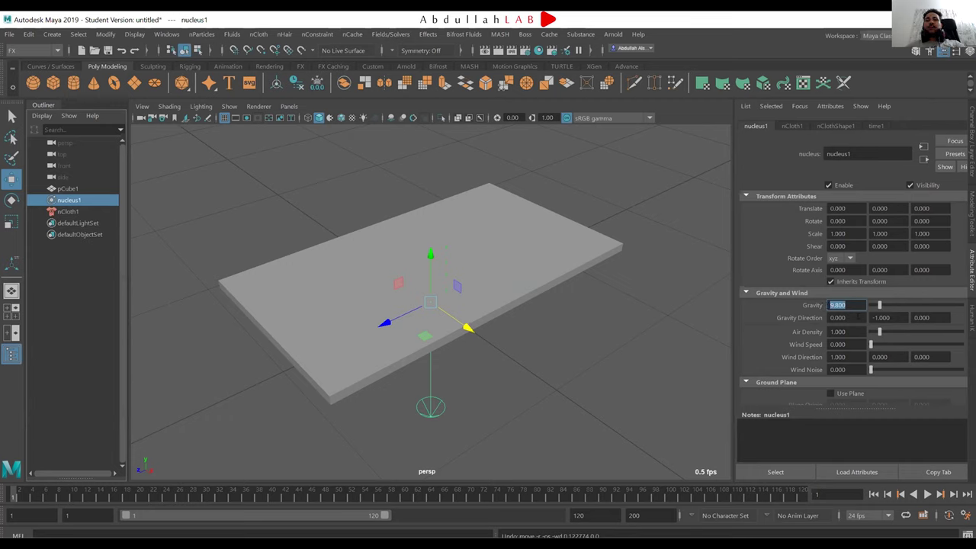
text(0)
key(Return)
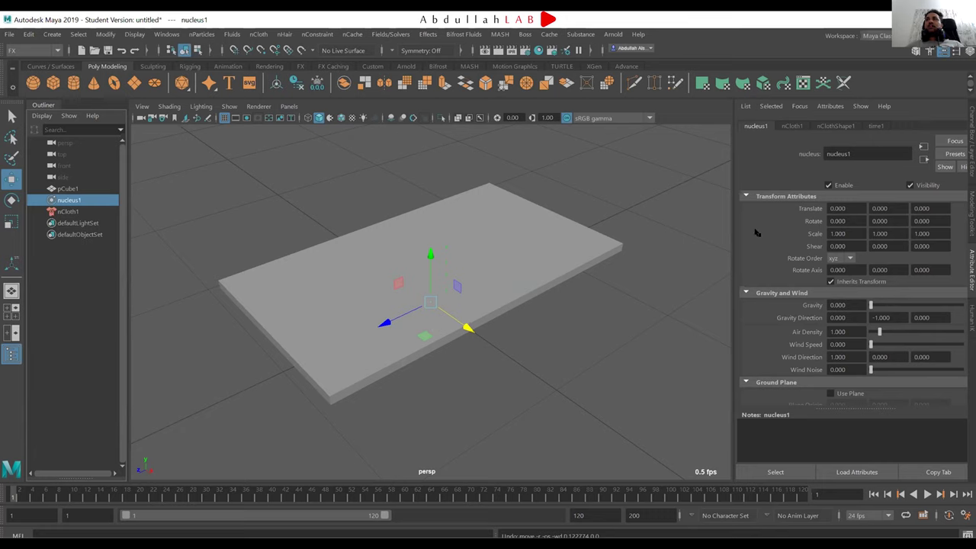
click(793, 127)
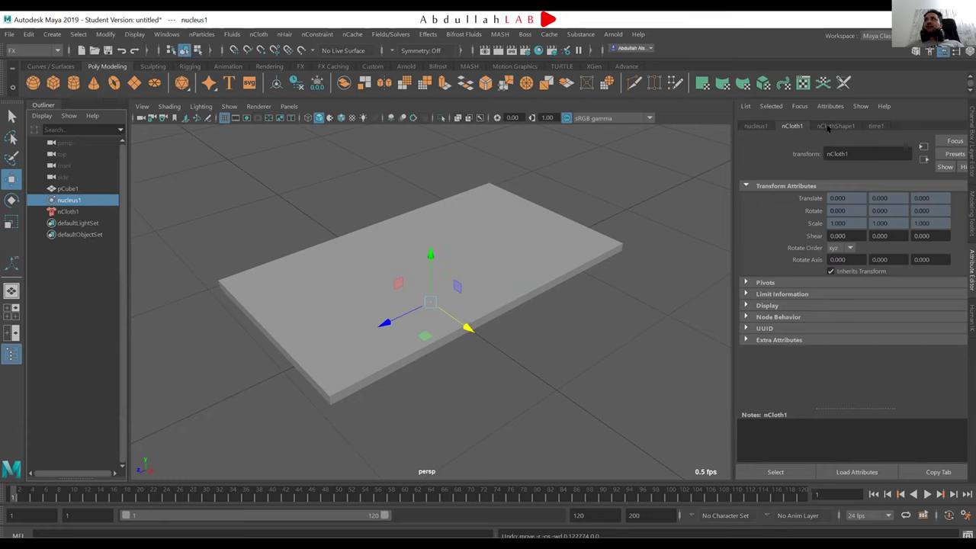
Set the nClothShape1 Pressure value to 0.15 in the Pressure section.
click(835, 127)
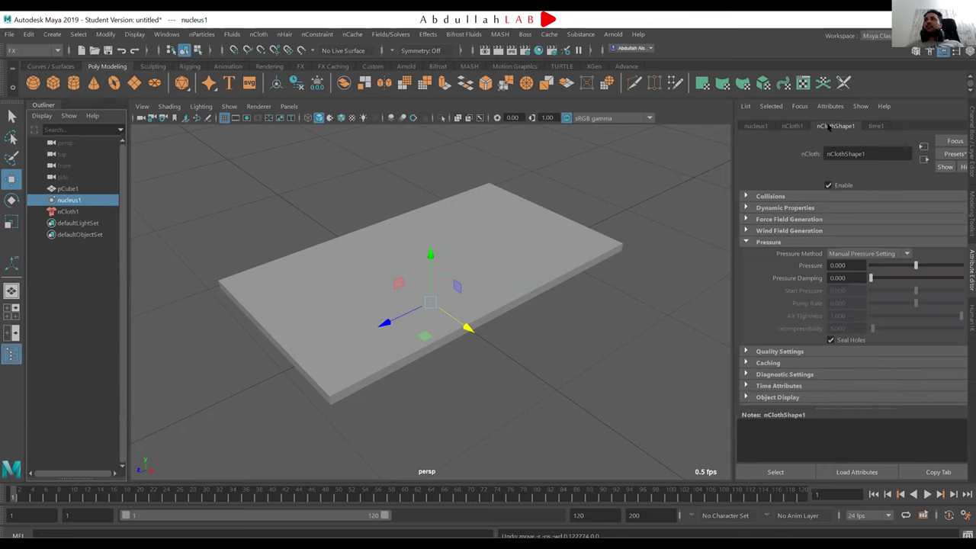
click(745, 242)
click(745, 242)
double_click(843, 266)
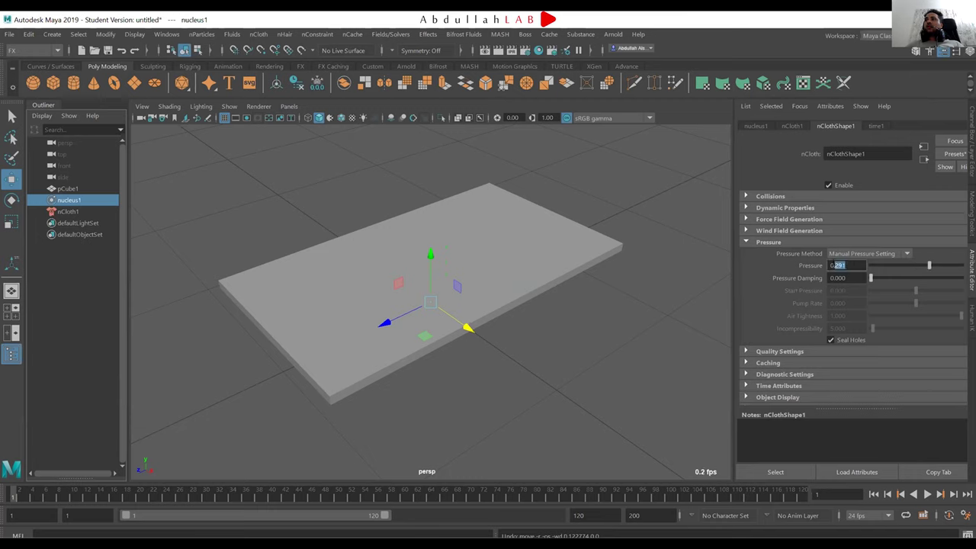
text(0.15)
key(Return)
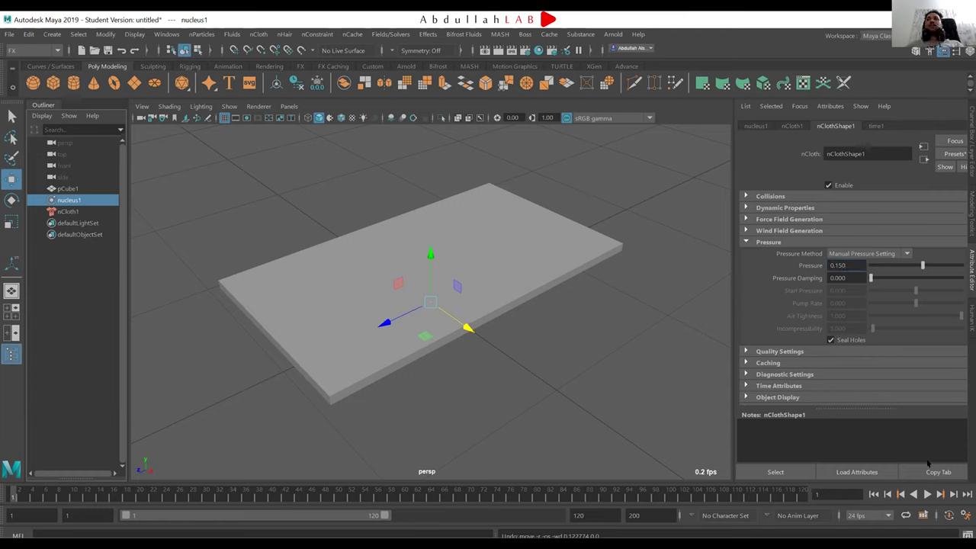
Test-play the nCloth simulation, then rewind it to frame 1.
click(927, 494)
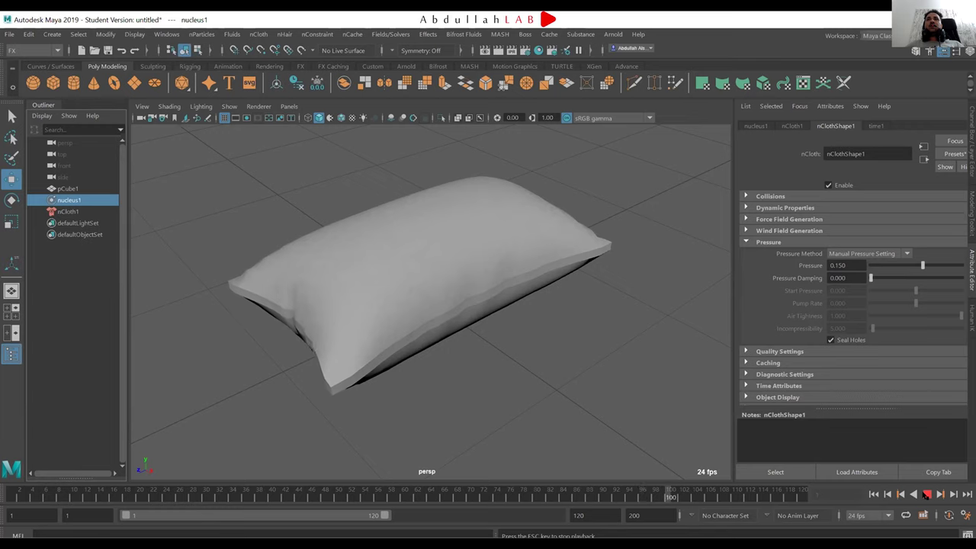
click(927, 494)
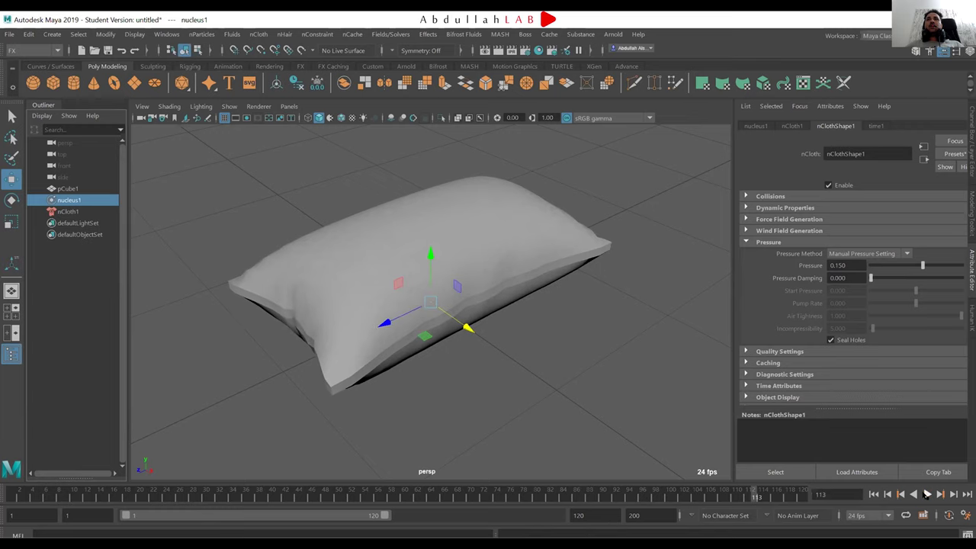
click(874, 494)
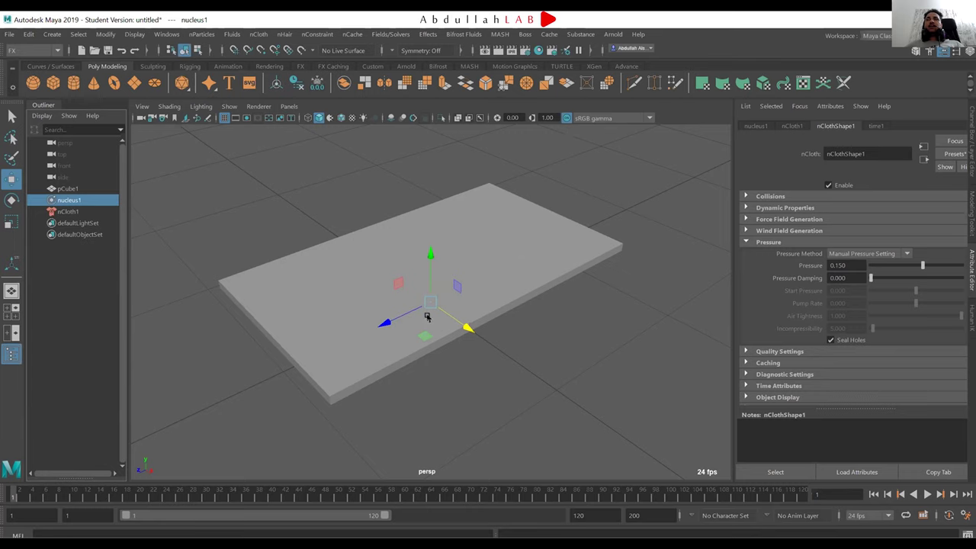
Replay the simulation to inflate the slab into a pillow, displayed as a smoothed mesh.
click(364, 360)
key(3)
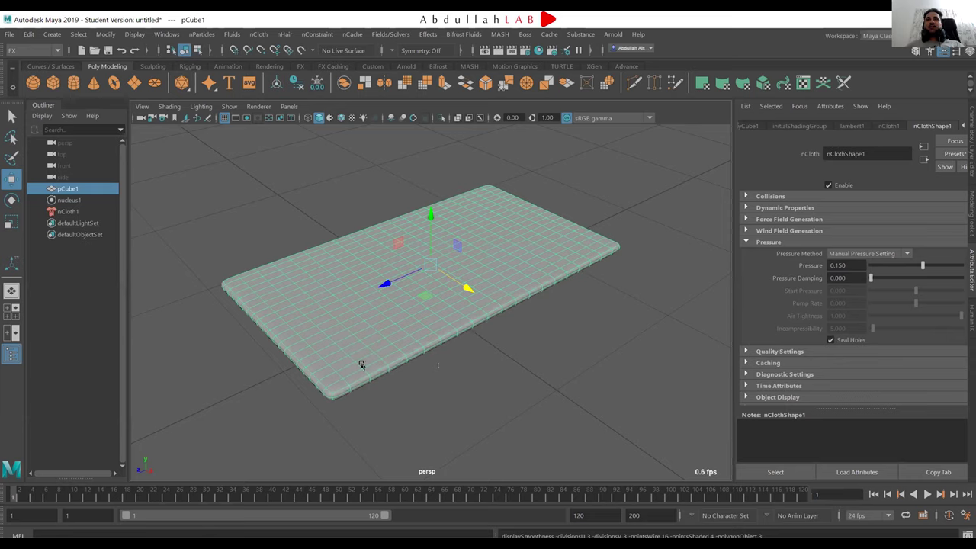
key(1)
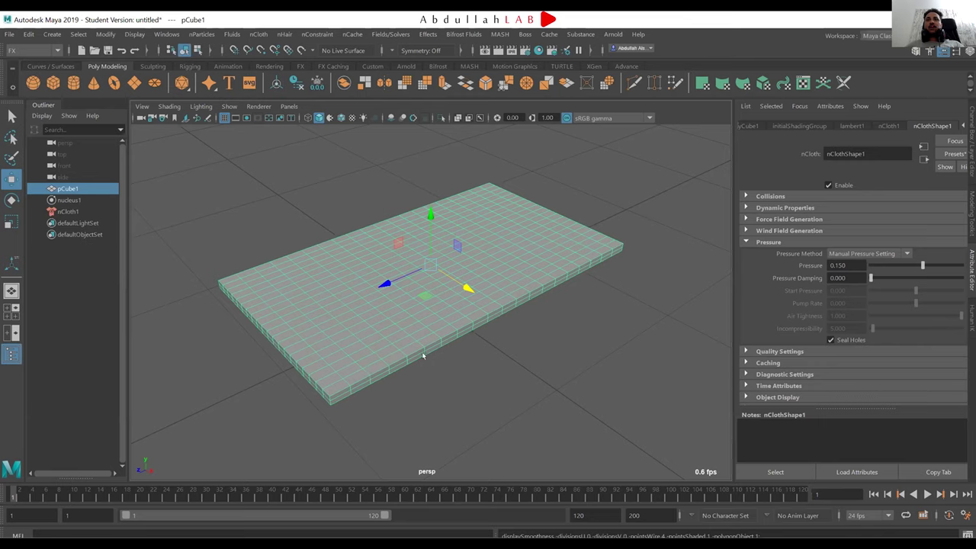
click(926, 494)
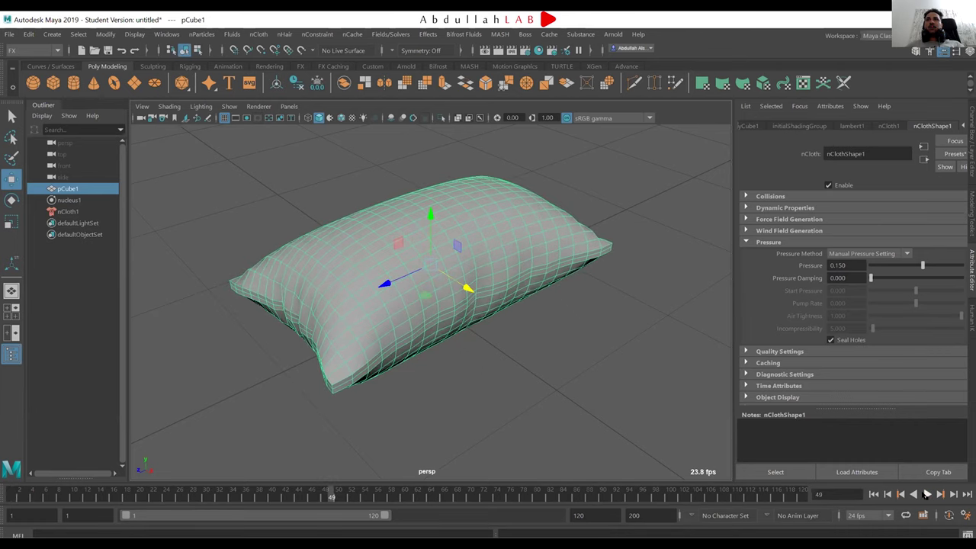
key(3)
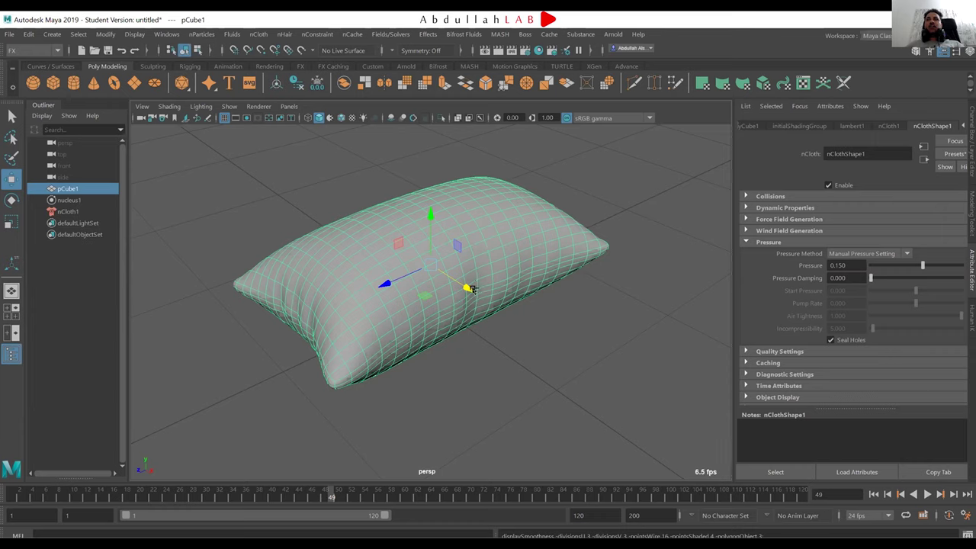
Duplicate the inflated pillow as pCube2 beside the original, then rewind and replay the simulation.
key(ctrl+d)
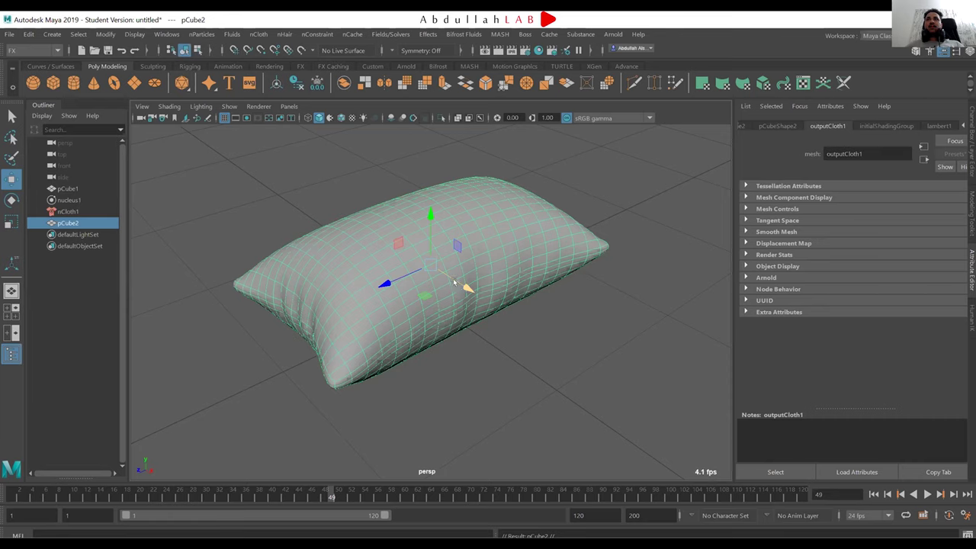
drag(453, 278, 298, 180)
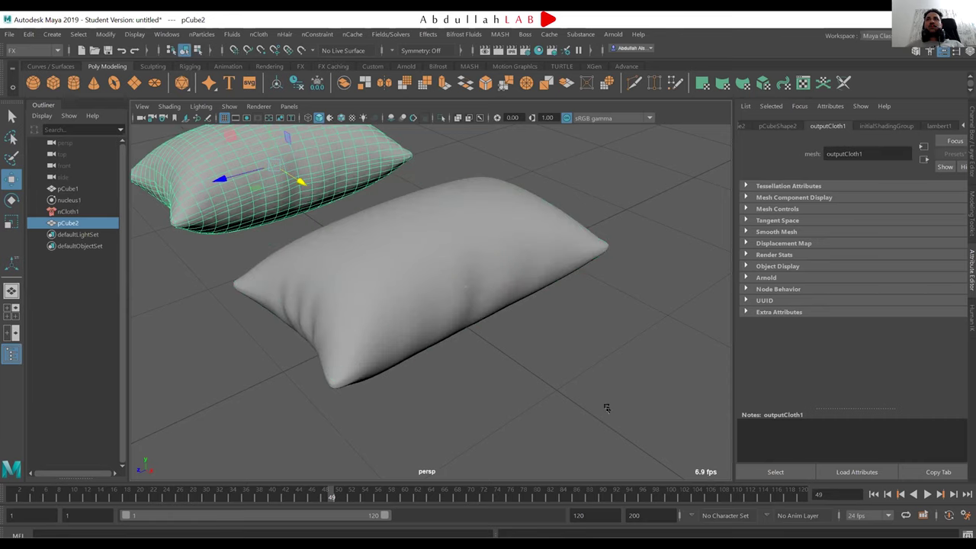
drag(147, 496, 26, 496)
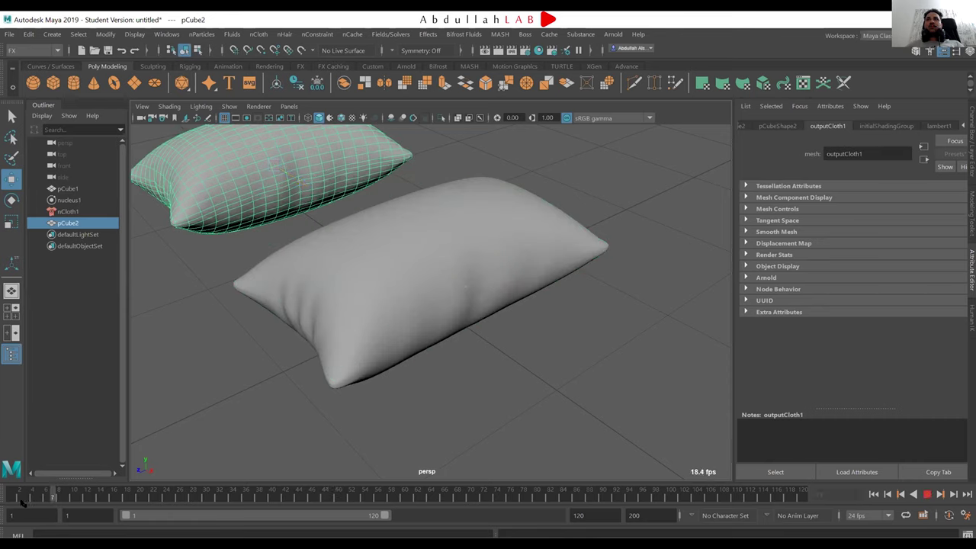
click(874, 494)
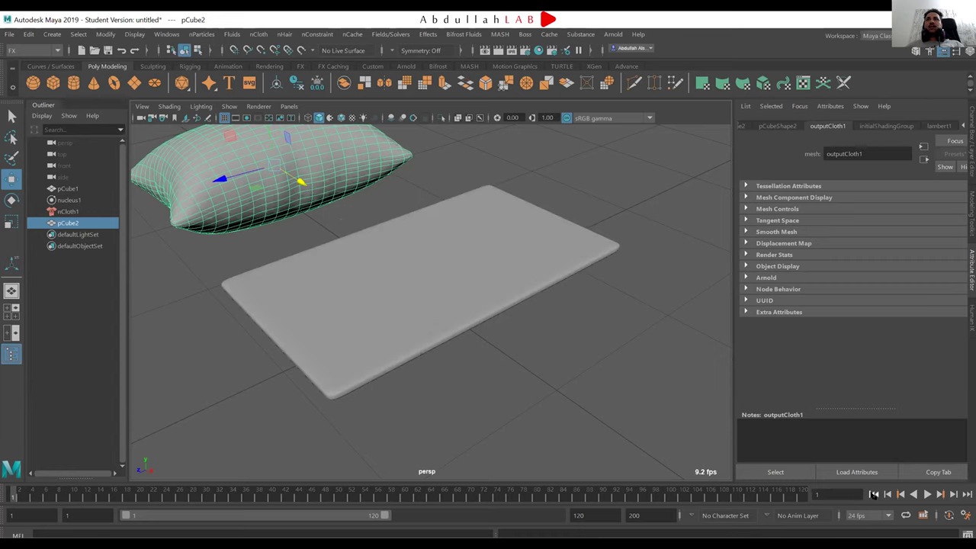
click(927, 494)
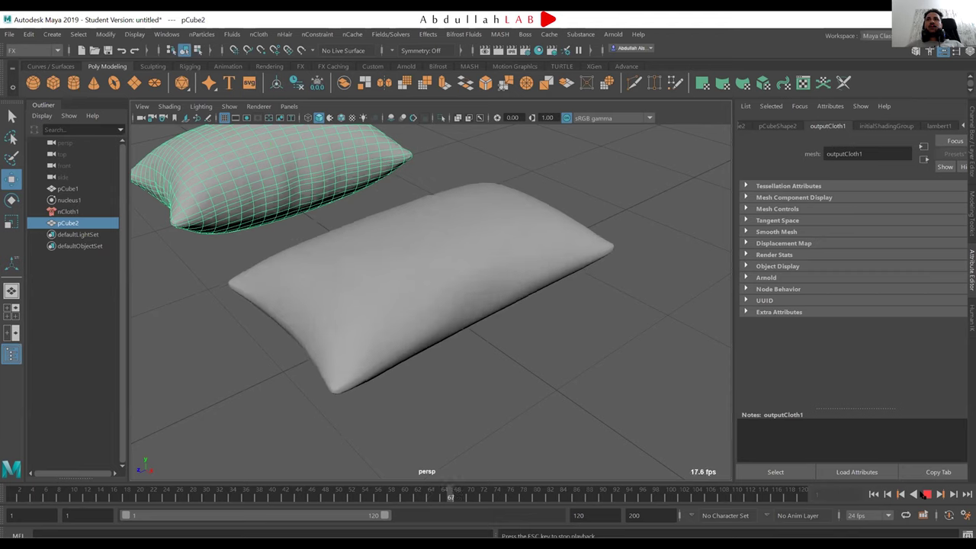
click(927, 494)
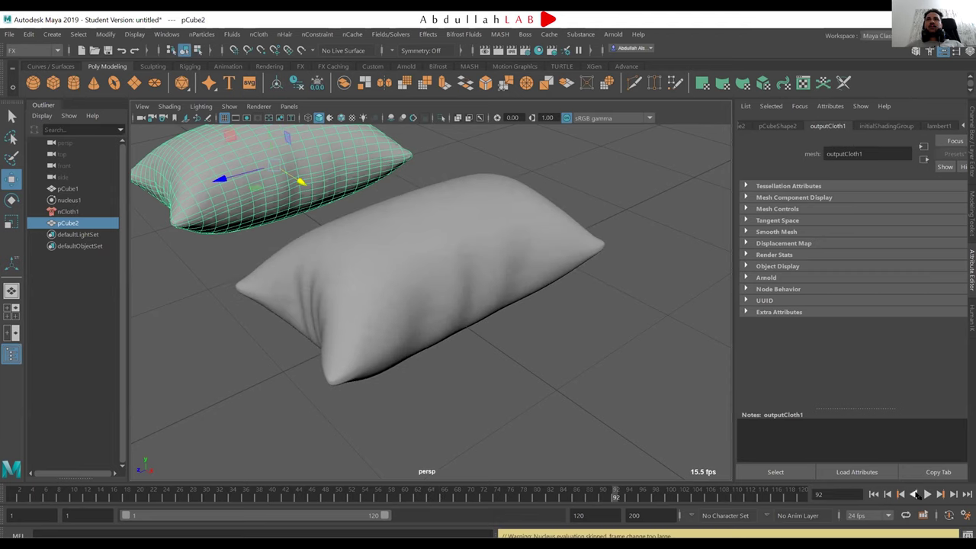
click(501, 238)
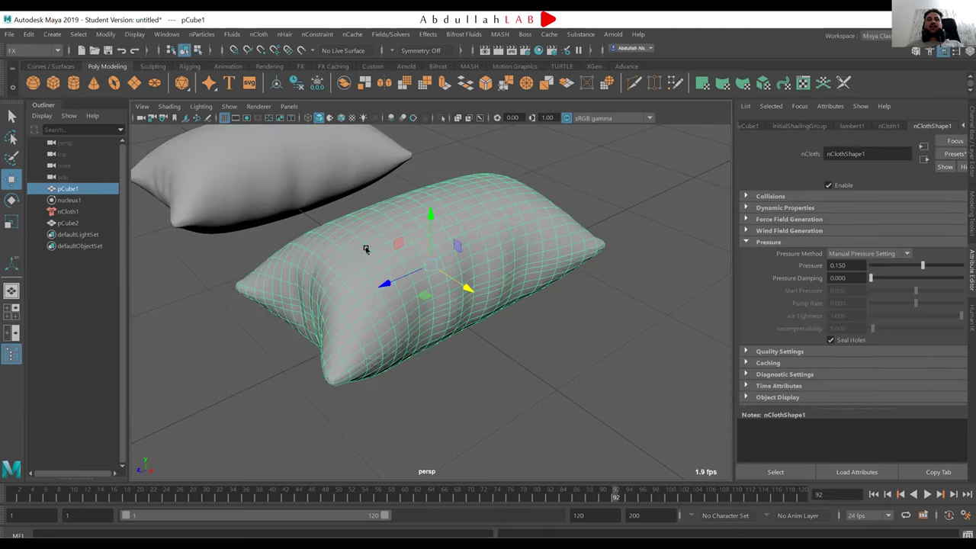
Hide the original pillow pCube1, then select and frame the duplicate pCube2.
key(ctrl+h)
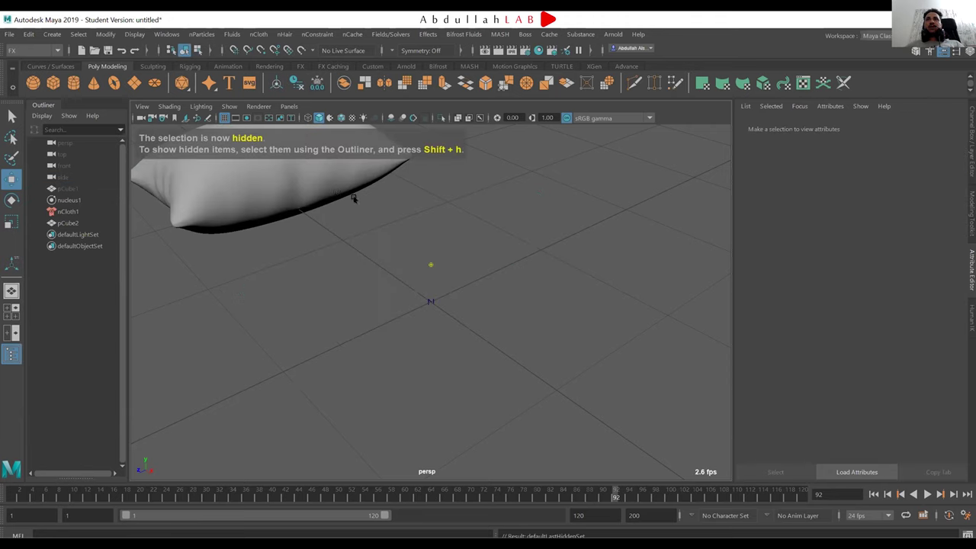
alt+drag(355, 198, 454, 329)
click(332, 291)
mouse_move(332, 291)
alt+mouse_down()
mouse_move(472, 272)
mouse_move(401, 275)
alt+mouse_up()
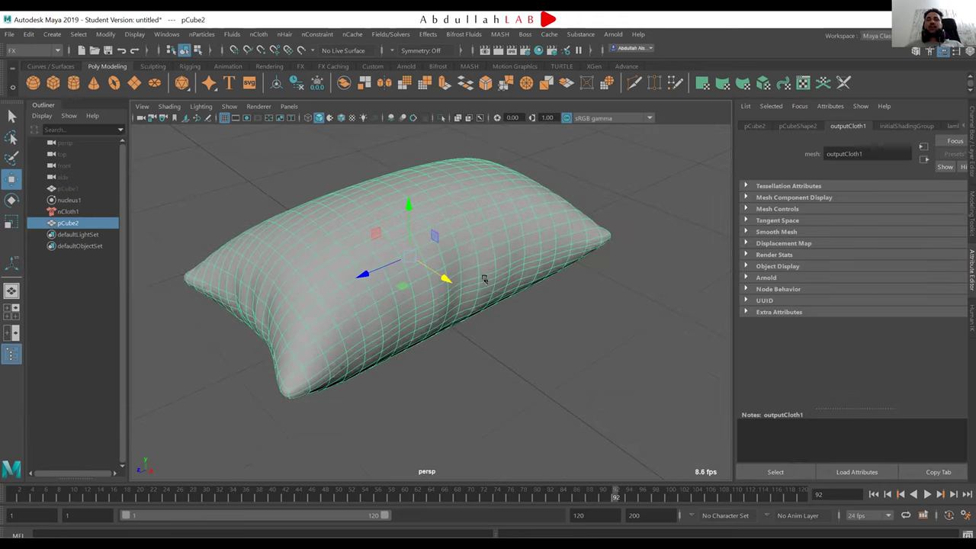
Test-scale the duplicate vertically, restore it, pan closer and switch to its edges.
key(r)
mouse_move(407, 207)
mouse_down()
mouse_move(397, 199)
mouse_move(401, 229)
mouse_move(399, 213)
mouse_up()
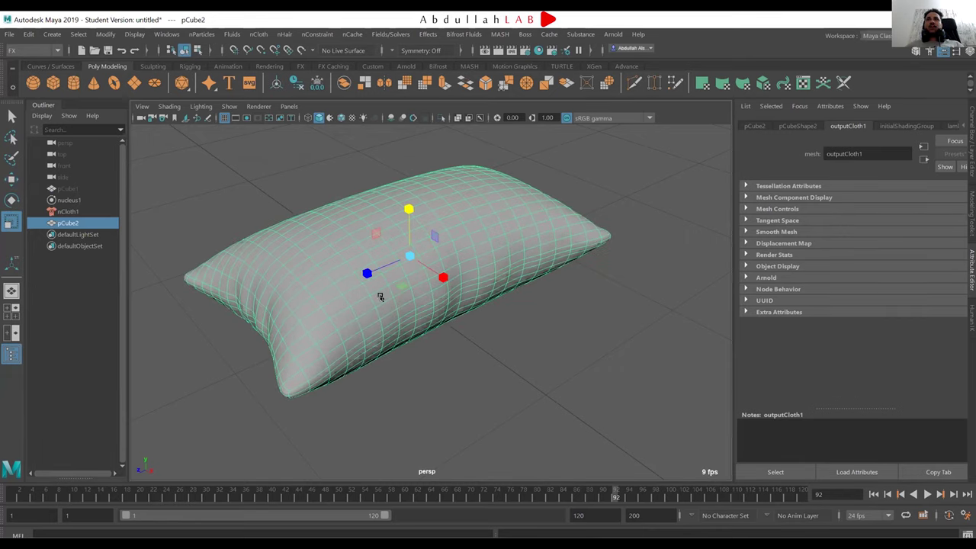
alt+right_drag(401, 213, 369, 345)
alt+middle_drag(370, 345, 433, 273)
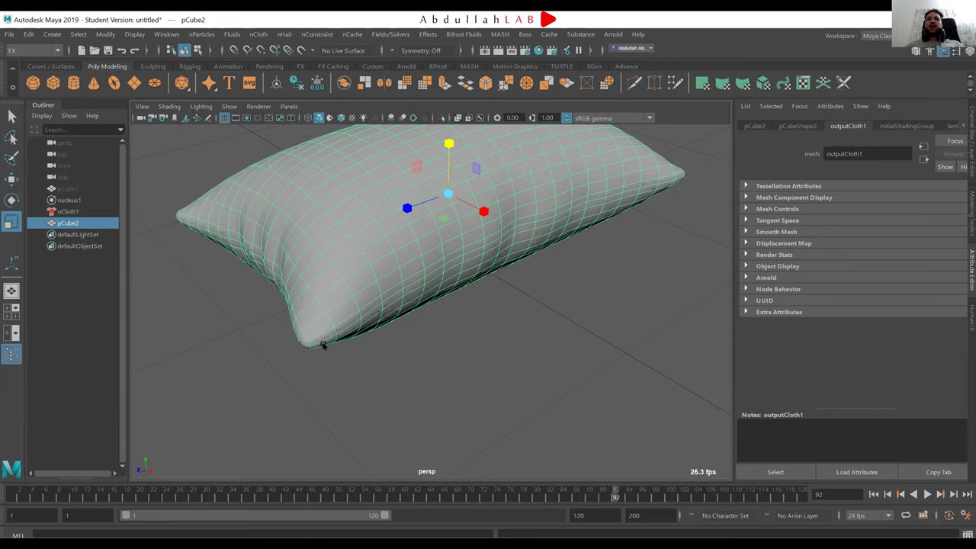
right_drag(338, 334, 323, 339)
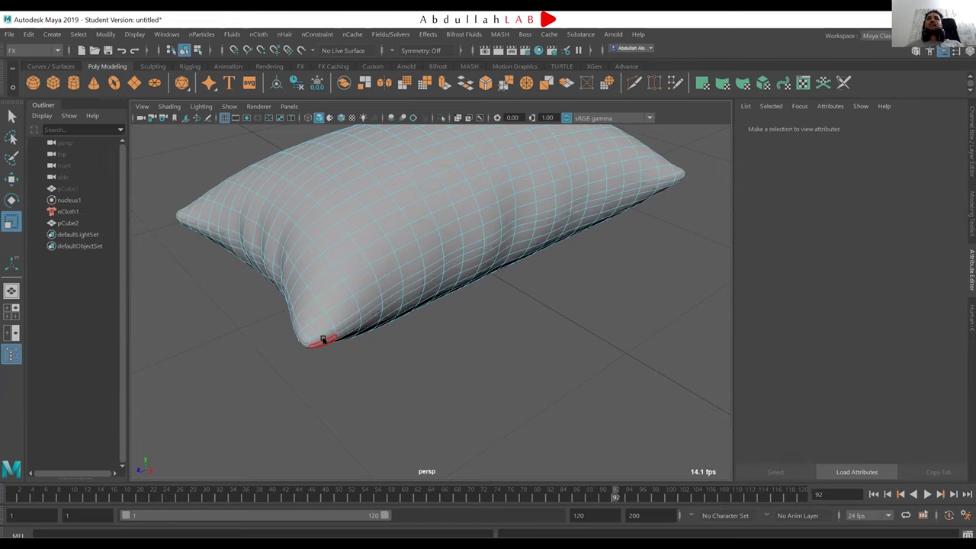
Extrude pCube2's rim face loop into a 0.011-thick seam and give lambert2 a white colour.
click(322, 339)
mouse_move(323, 340)
alt+mouse_down()
mouse_move(530, 183)
mouse_move(518, 221)
alt+mouse_up()
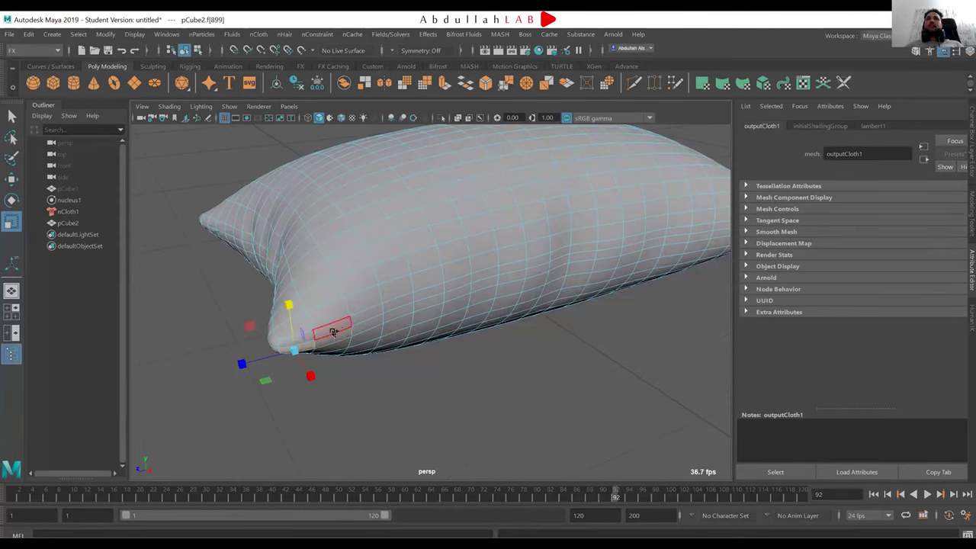
double_click(332, 335)
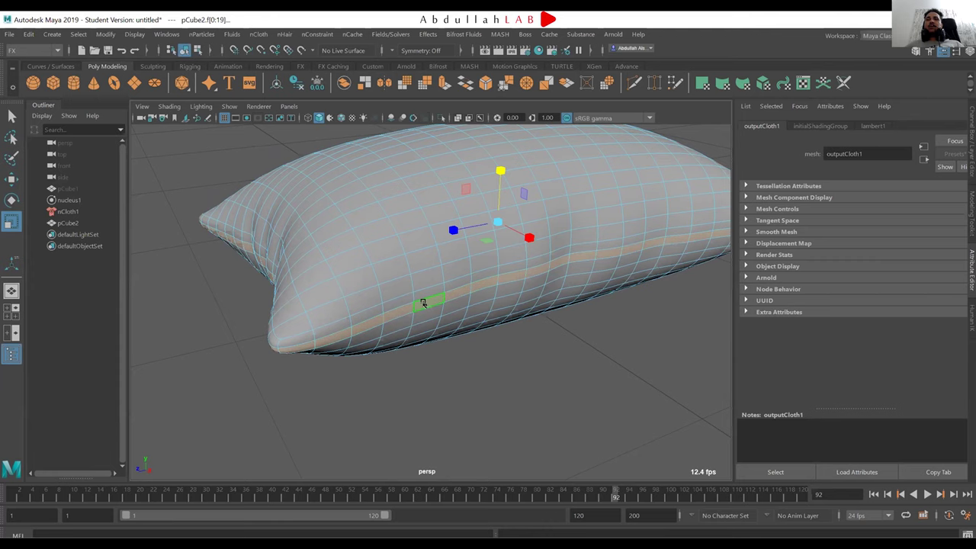
key(ctrl+e)
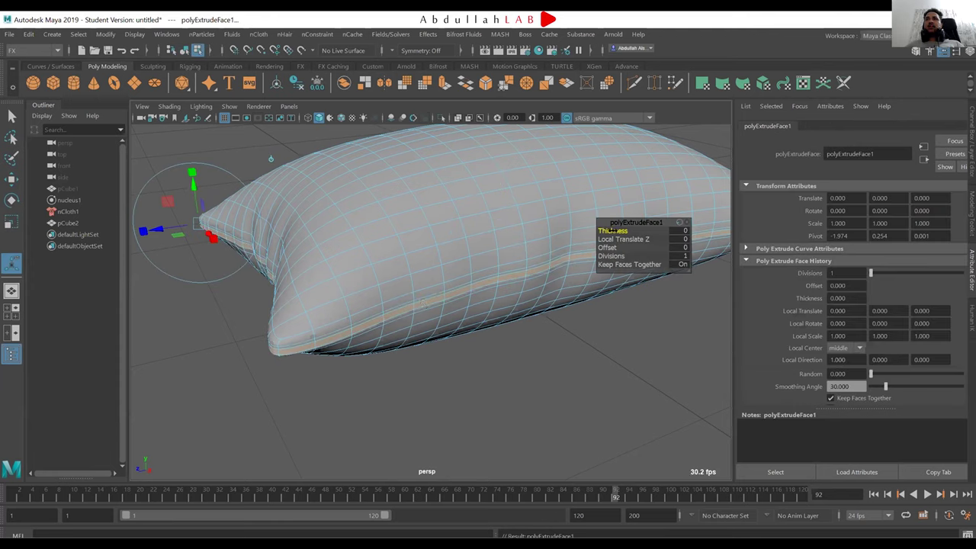
drag(612, 230, 613, 222)
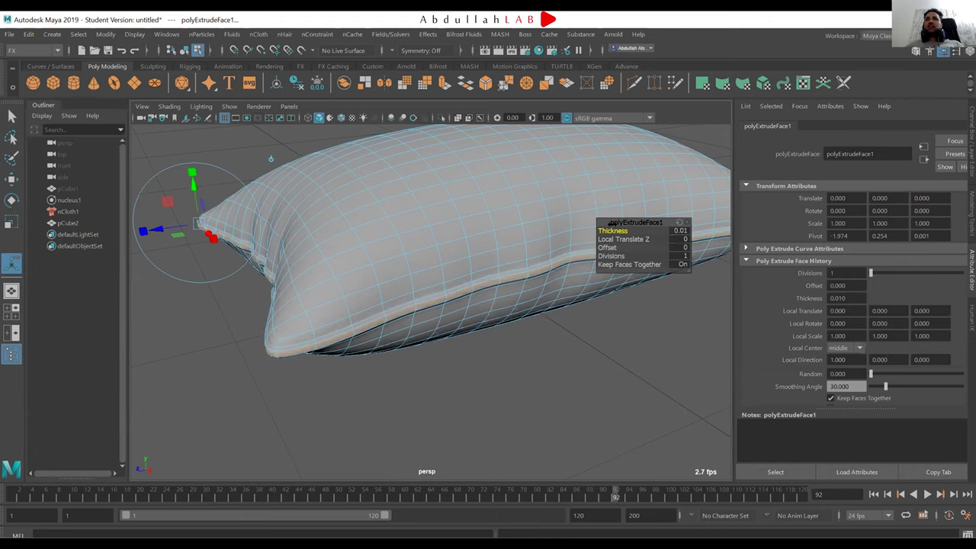
alt+drag(381, 305, 434, 250)
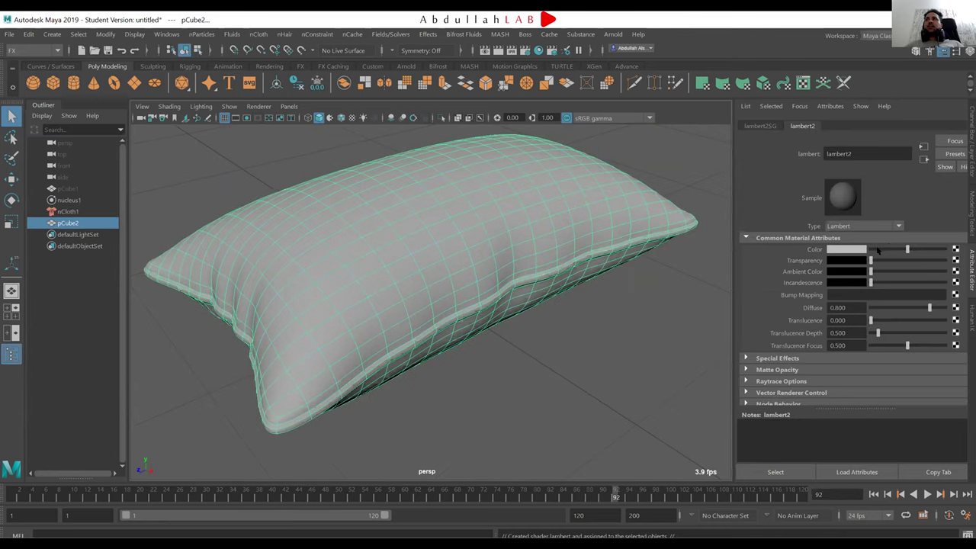
drag(877, 250, 944, 250)
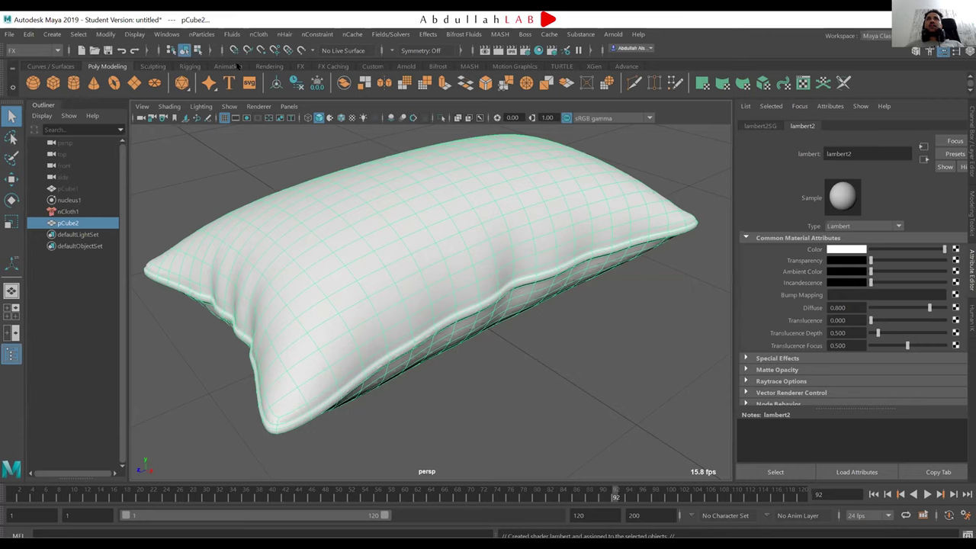
Add the Arnold physical sky aiSkyDomeLight1 and render the seamed pillow in Arnold RenderView.
click(402, 66)
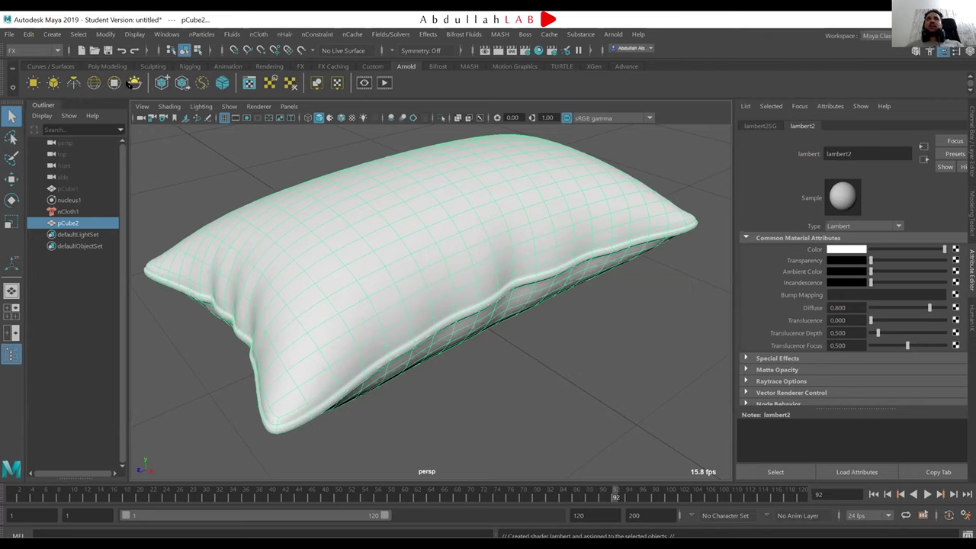
click(134, 83)
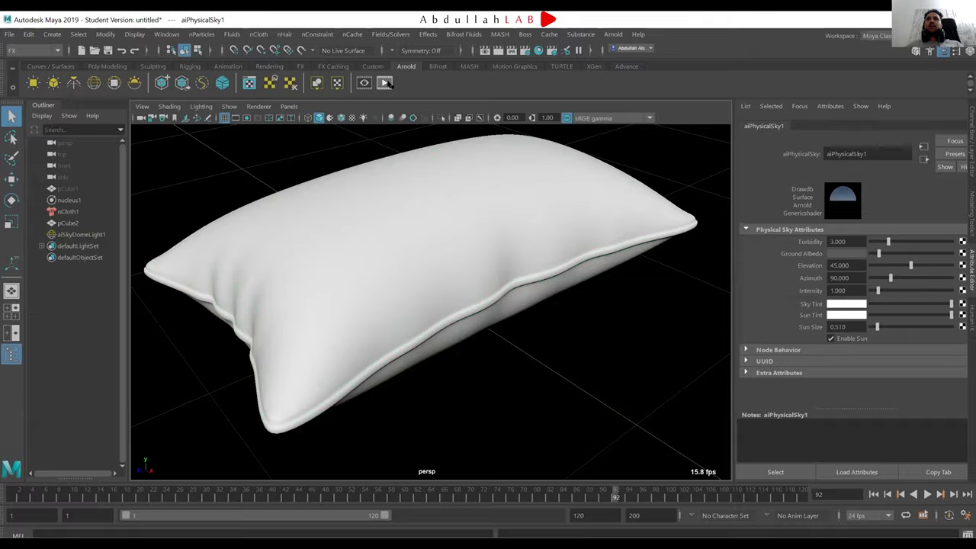
click(386, 83)
scroll(443, 274, up, 1)
scroll(443, 274, up, 1)
scroll(443, 274, down, 1)
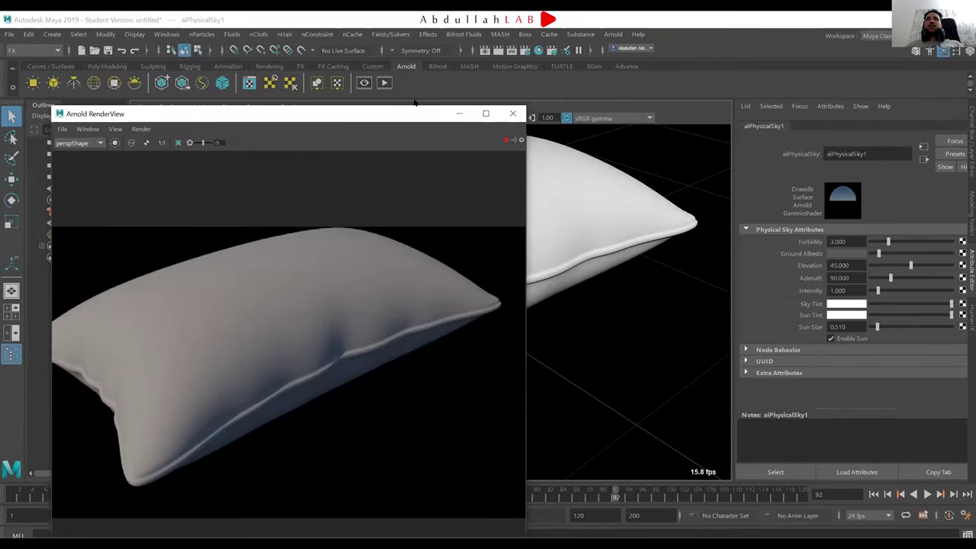
Move the RenderView aside, then orbit and zoom toward the pillow's underside while IPR re-renders.
drag(416, 107, 401, 54)
mouse_move(647, 231)
alt+mouse_down()
mouse_move(629, 226)
mouse_move(636, 289)
mouse_move(625, 231)
alt+mouse_up()
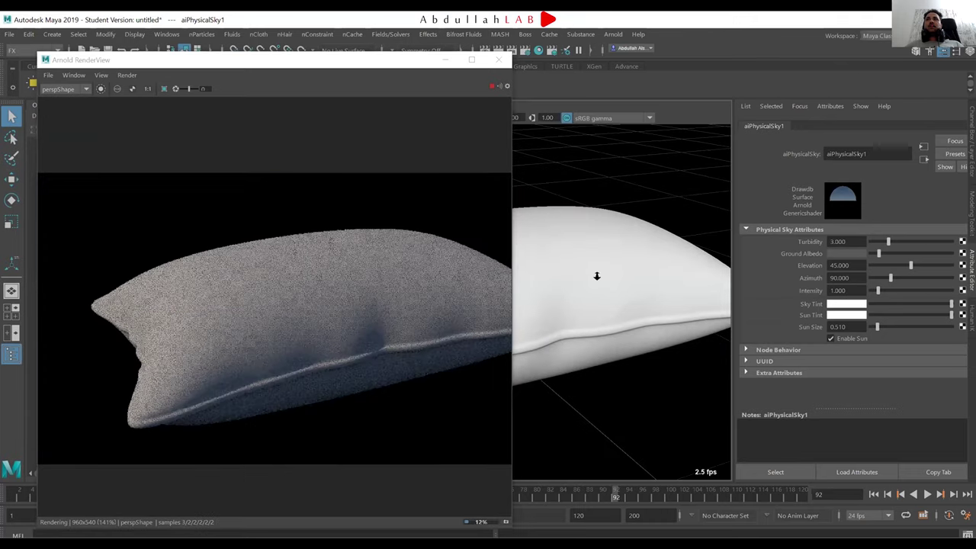
mouse_move(597, 298)
alt+mouse_down()
mouse_move(557, 302)
mouse_move(639, 258)
alt+mouse_up()
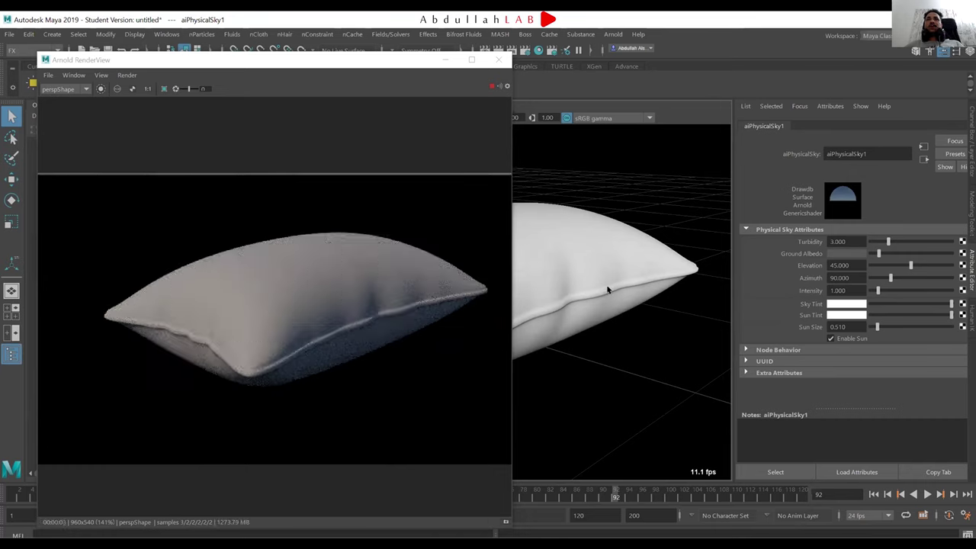
scroll(608, 290, up, 2)
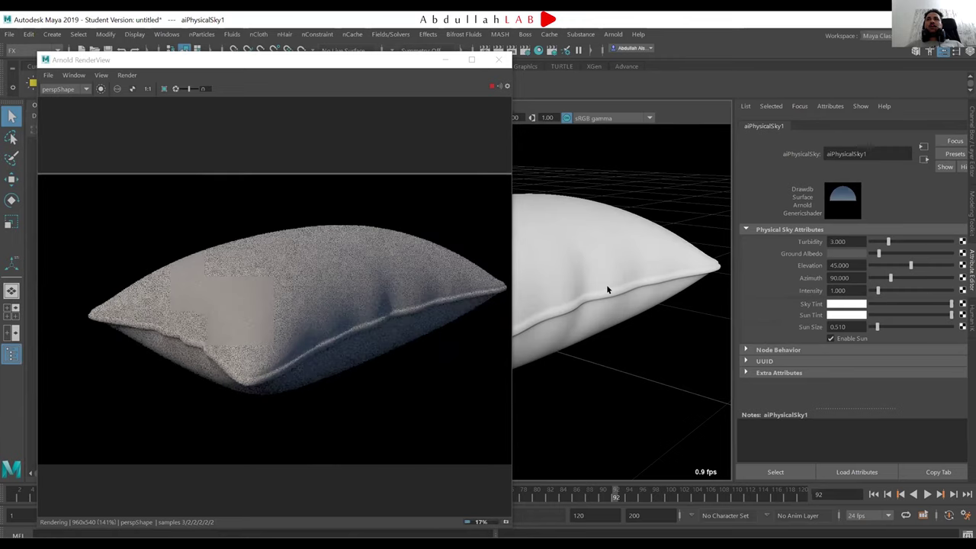